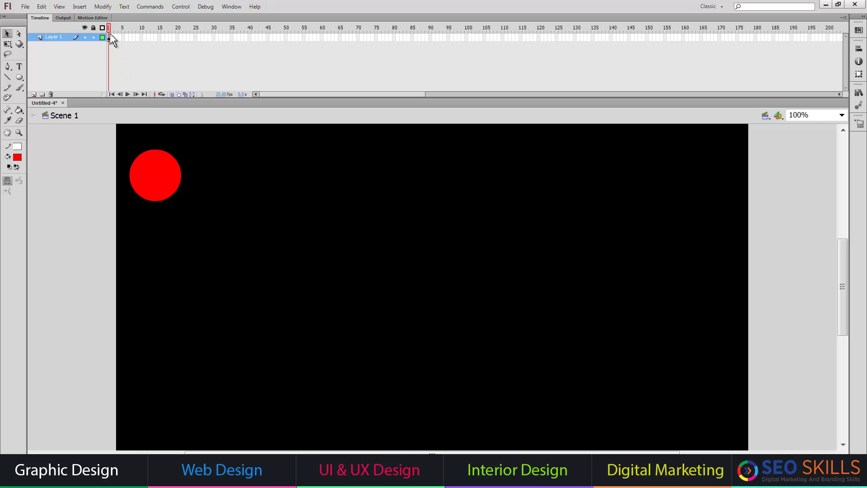
Step: Insert a keyframe at frame 25 of Layer 1 and move the red circle down near the stage's lower edge
left_click(108, 36)
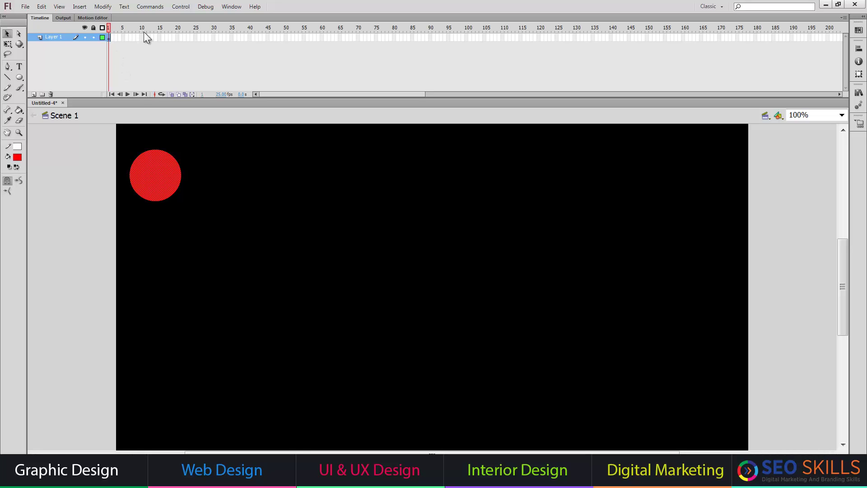
left_click(216, 37)
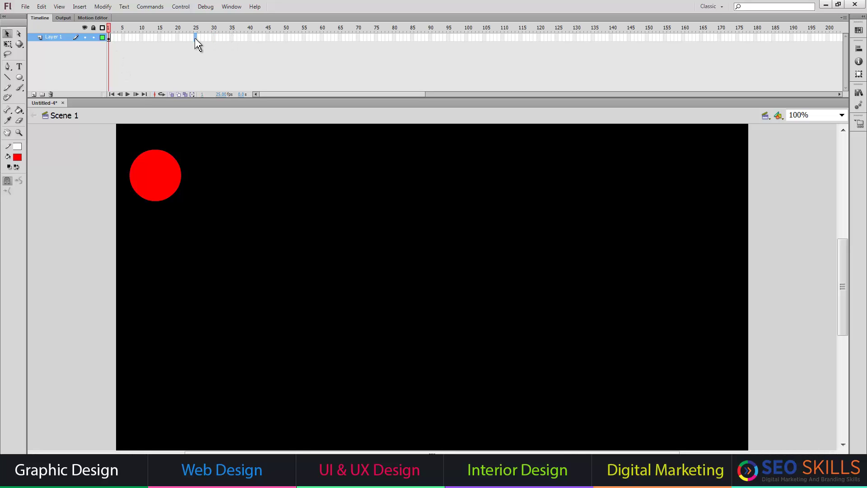
key("F6")
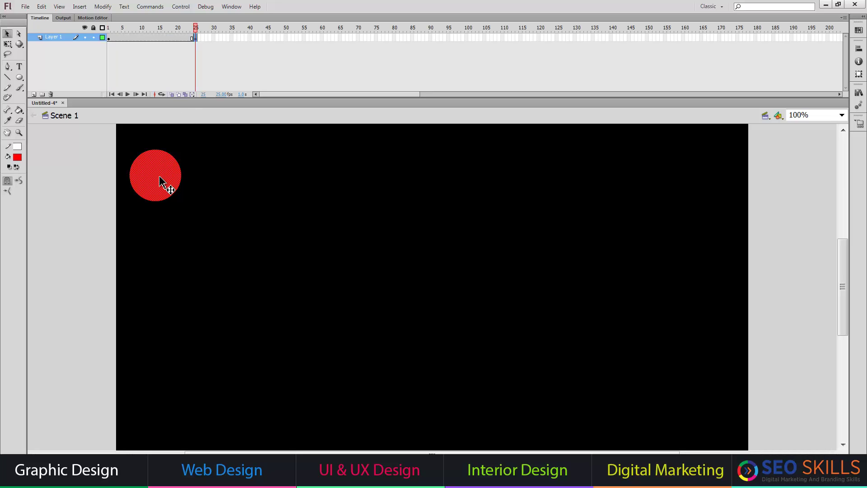
left_click_drag(160, 180, 261, 416)
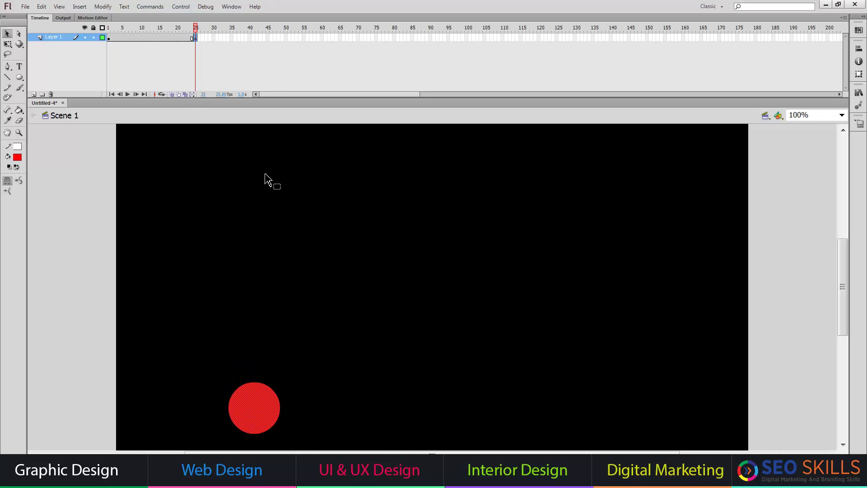
Step: Add keyframes at frames 50 and 80, placing the circle near the stage's top at 50 and near its lower edge at 80
left_click(286, 37)
key("F6")
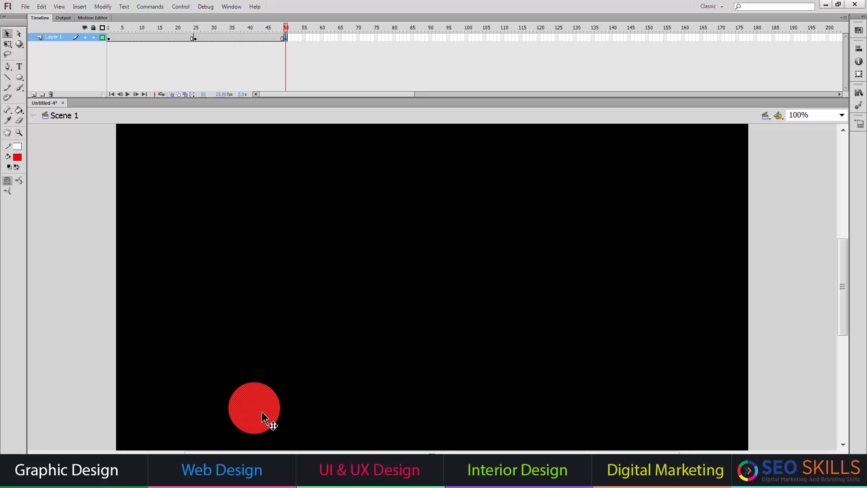
left_click_drag(262, 415, 431, 414)
left_click(394, 37)
key("F6")
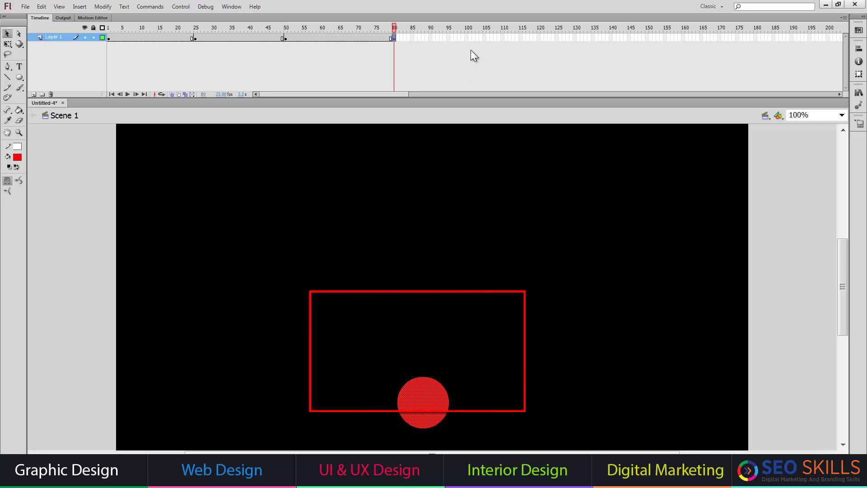
Step: Add keyframes at frames 108, 136, 172 and 201, bouncing the circle up and down until it ends in the stage's lower-right corner
left_click(495, 37)
key("F6")
left_click_drag(435, 416, 719, 414)
left_click(596, 37)
key("F6")
left_click(727, 38)
key("F6")
left_click(830, 38)
key("F6")
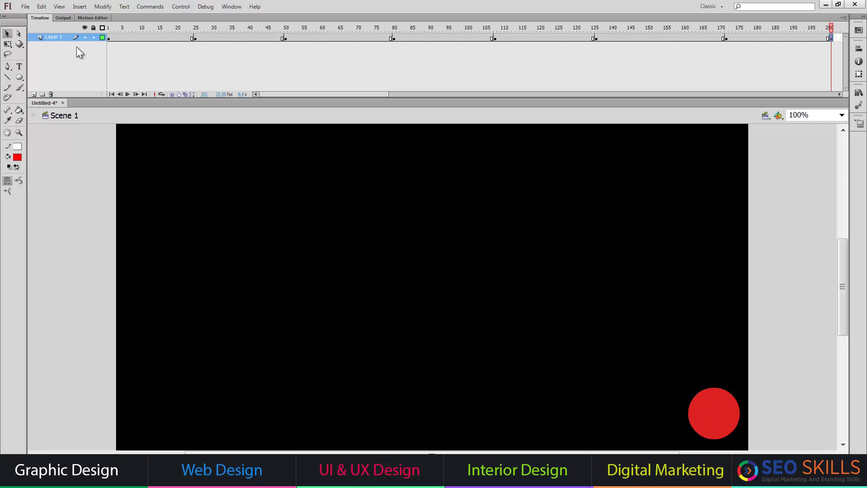
Step: Create a classic tween across all frames of Layer 1 and play the animation
left_click(49, 36)
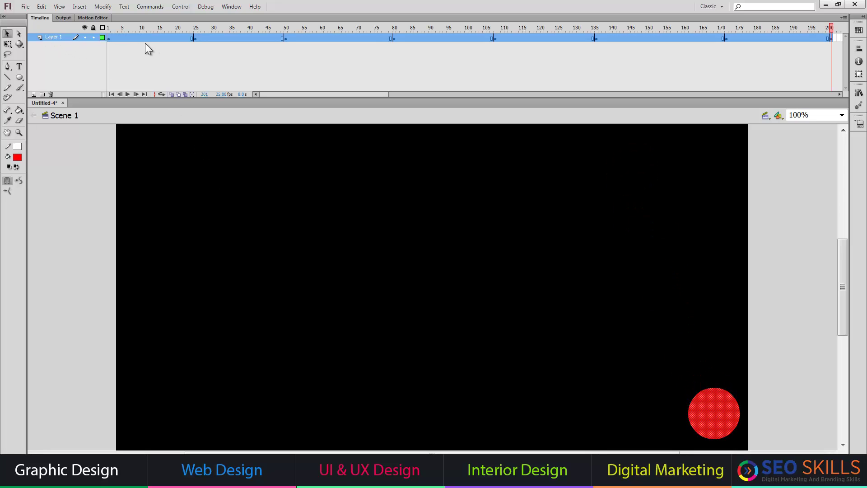
right_click(564, 40)
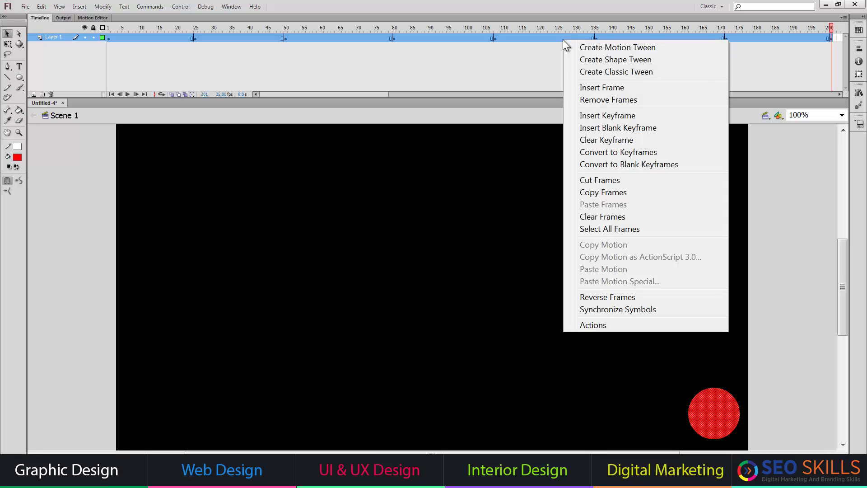
left_click(595, 73)
key("Return")
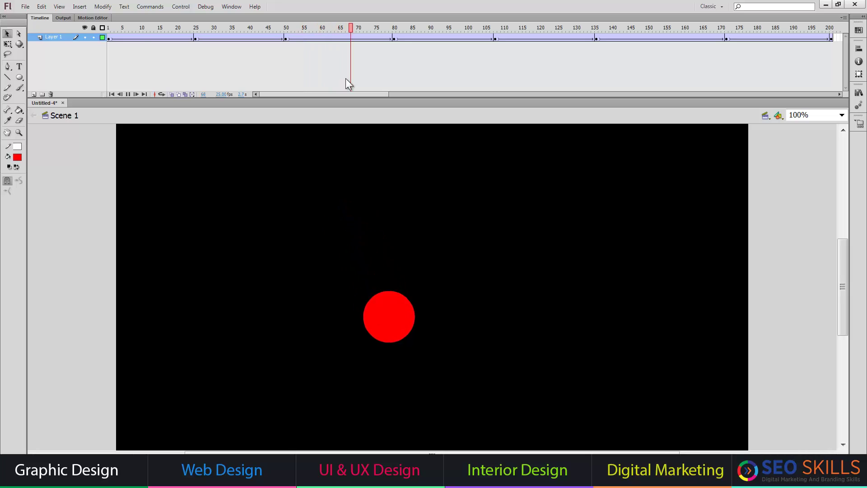
Step: Set the tween ease alternately to 100 out and -100 in for the keyframes at frames 1, 25, 50 and 80
left_click(109, 37)
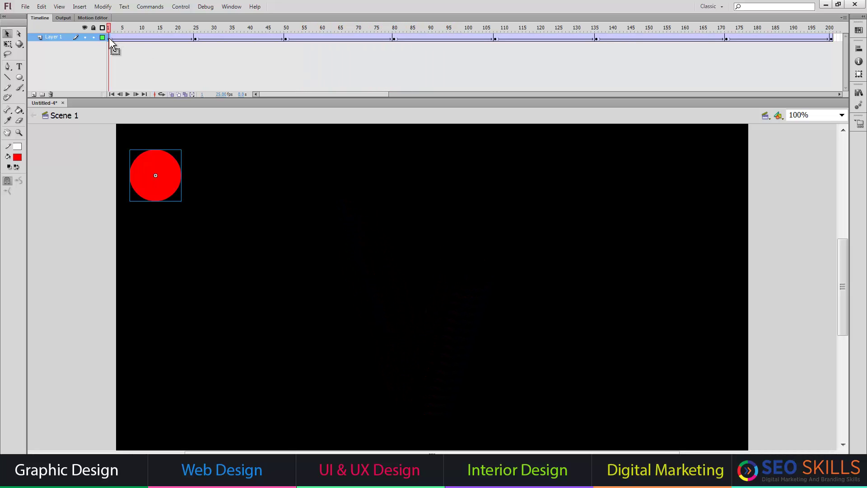
key("ctrl+F3")
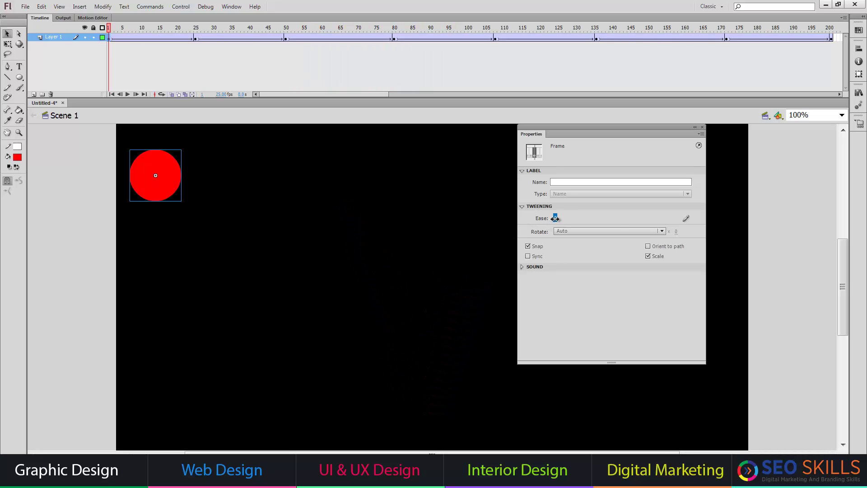
left_click_drag(555, 219, 706, 217)
left_click(196, 38)
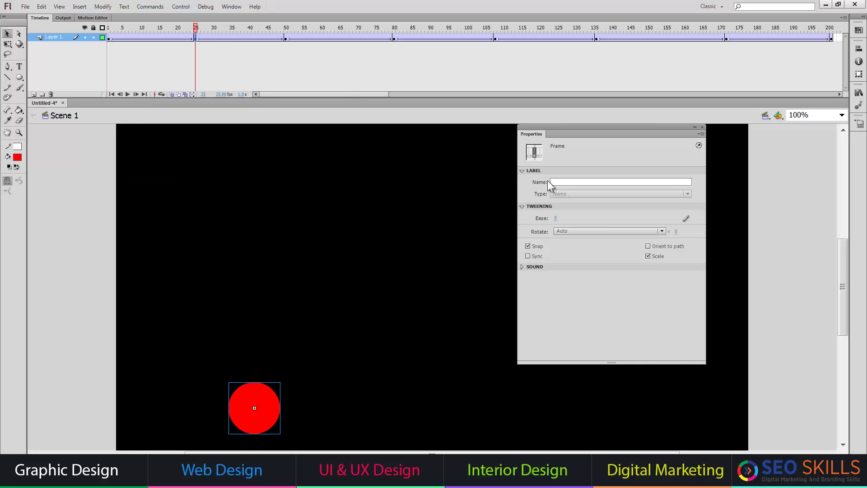
left_click_drag(355, 218, 544, 192)
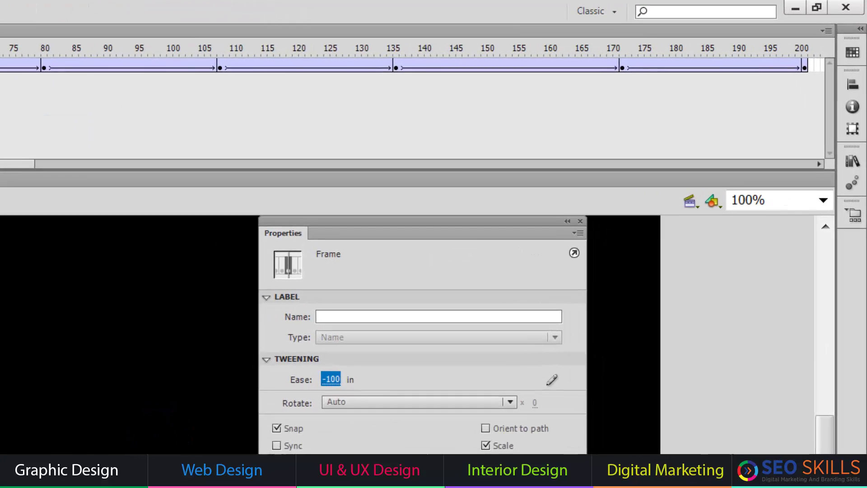
left_click_drag(283, 407, 553, 409)
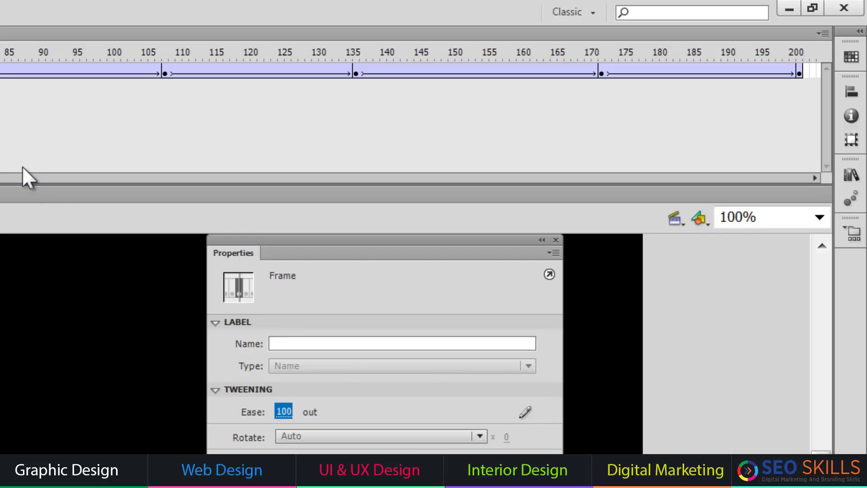
left_click_drag(272, 412, 7, 422)
Step: Set the tween ease to 100 out at frames 108 and 172 and -100 in at frame 136, and test the movie
left_click(164, 73)
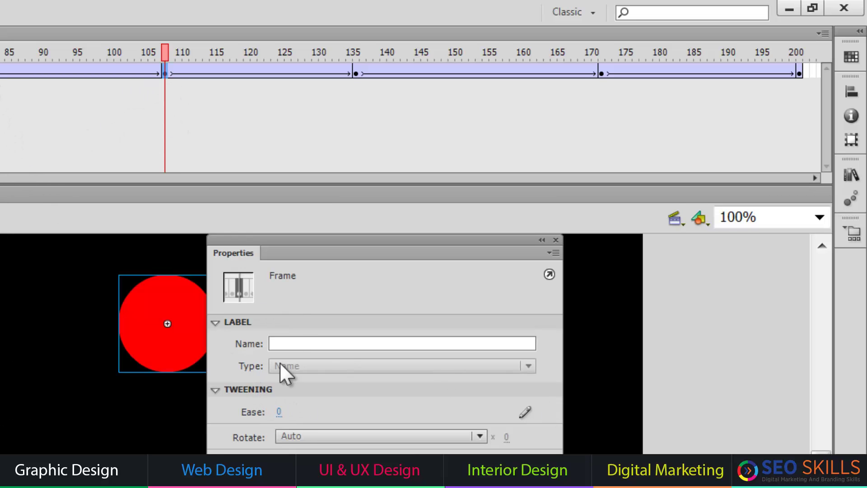
left_click_drag(278, 411, 573, 412)
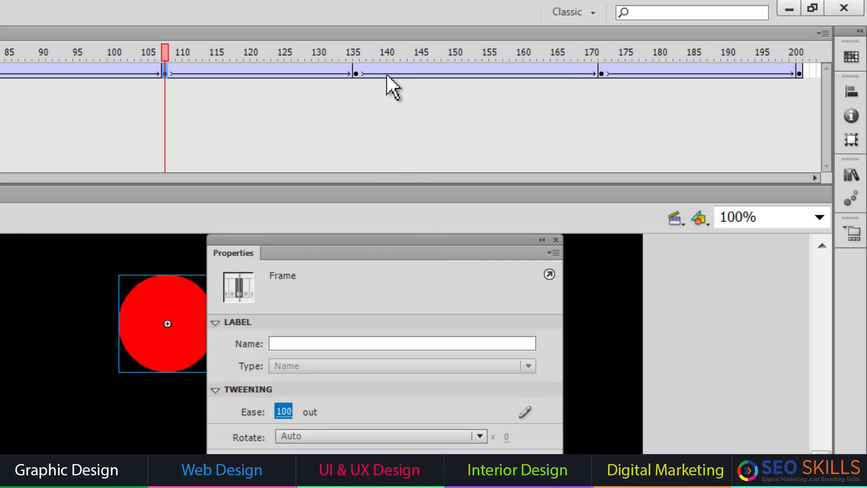
left_click(356, 74)
left_click_drag(279, 412, 25, 411)
left_click(601, 73)
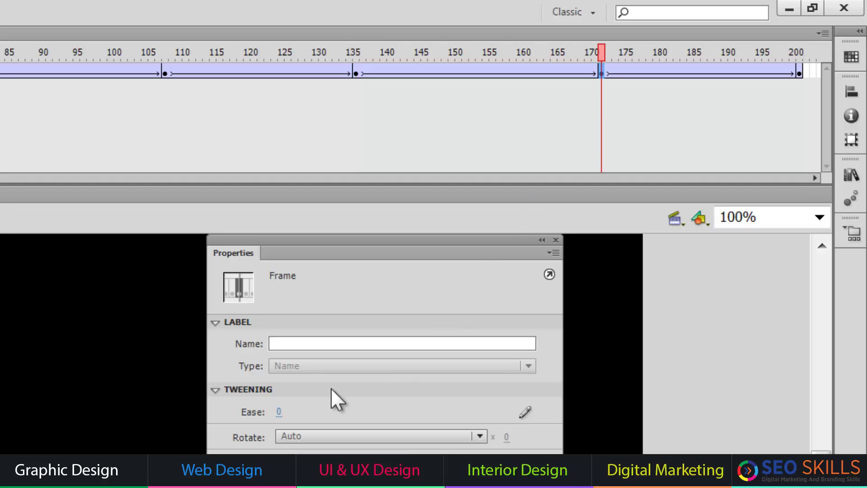
left_click_drag(278, 411, 589, 411)
key("ctrl+Return")
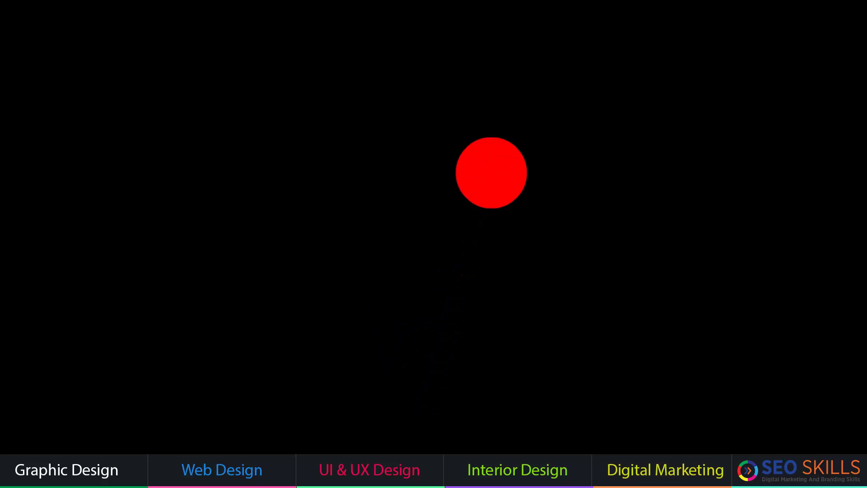
key("ctrl+w")
Step: Set the document frame rate to 66 fps and test the movie
left_click(103, 6)
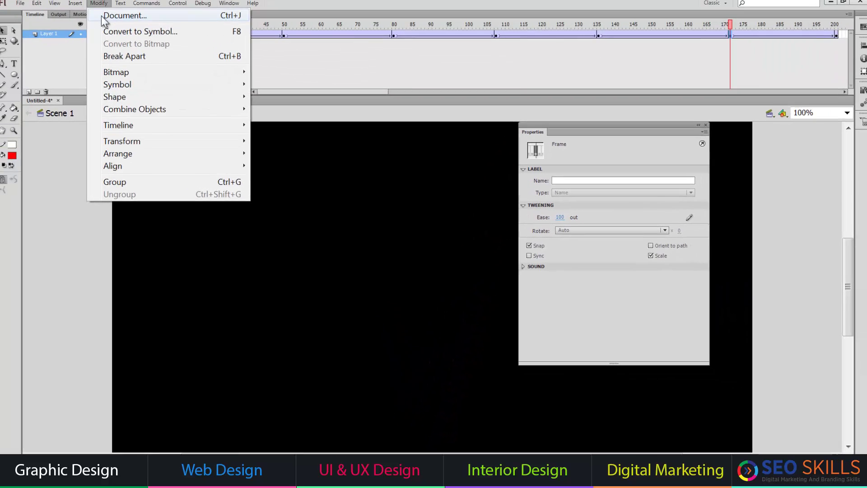
left_click(101, 15)
left_click(235, 162)
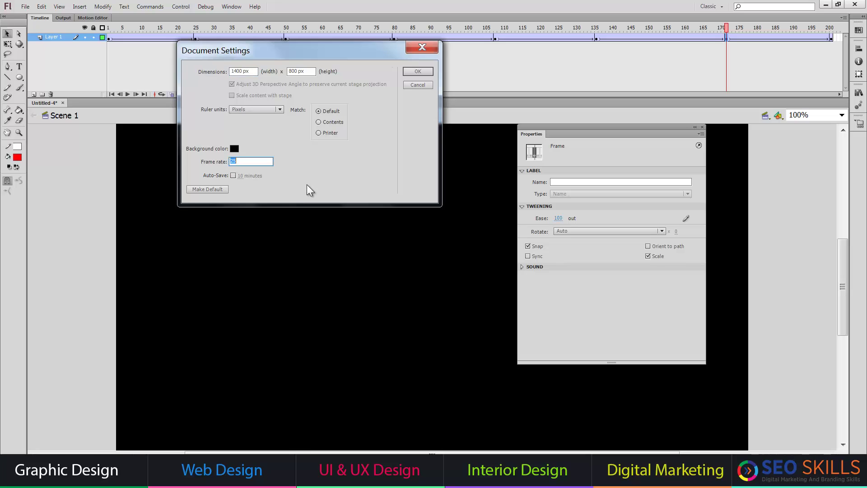
type("66")
key("Return")
left_click(409, 72)
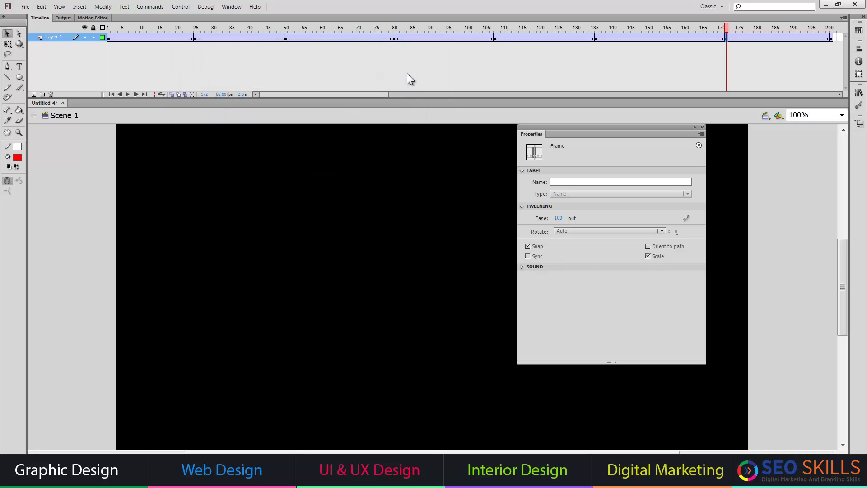
key("ctrl+Return")
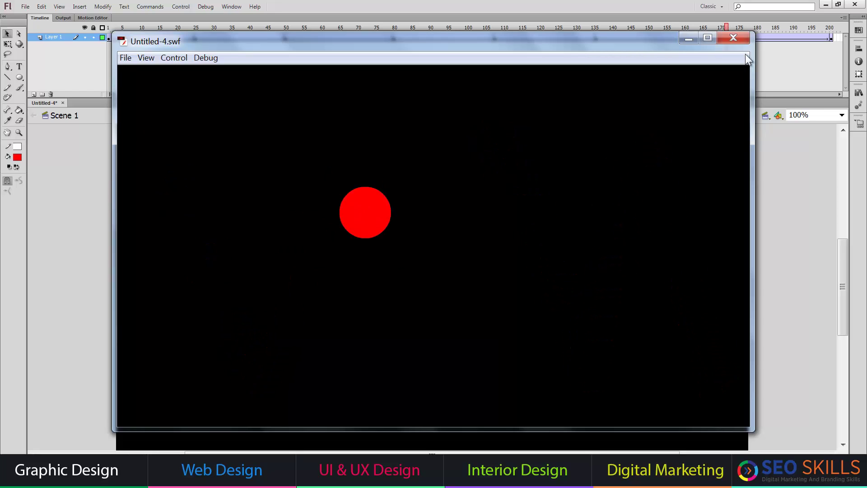
left_click(740, 39)
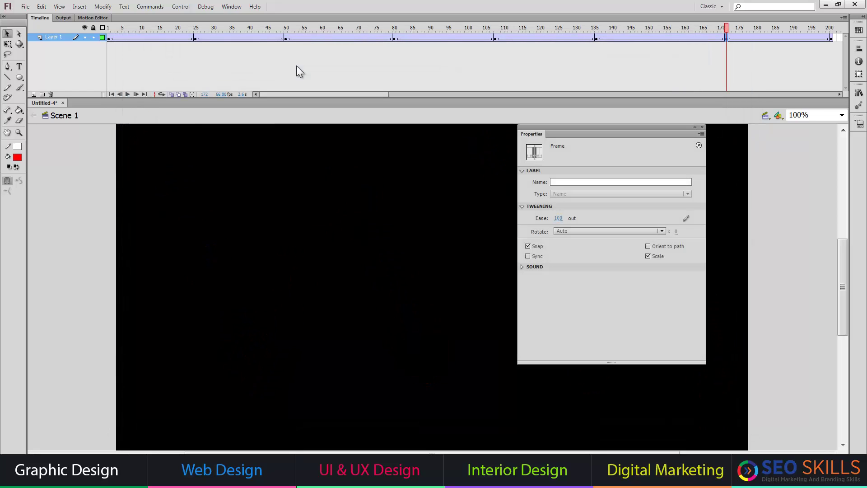
Step: Close the frame properties and remove the classic tween from the spans between the keyframes at frames 80 and 172
left_click(702, 127)
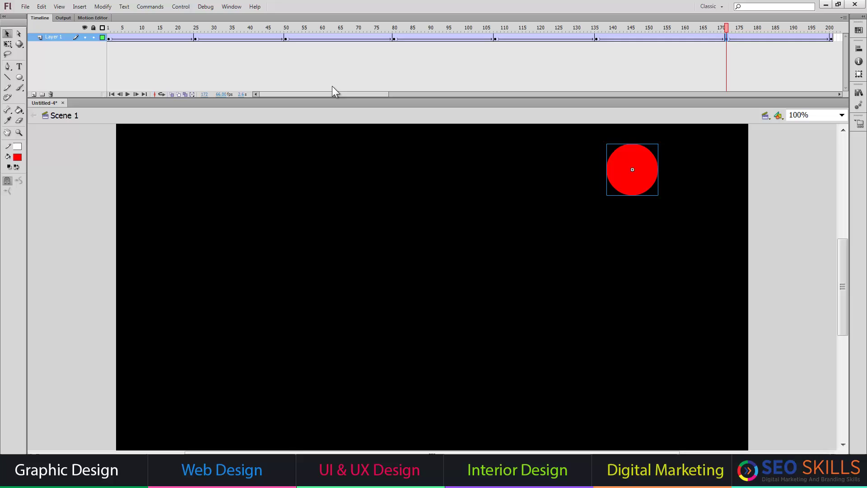
left_click(394, 38)
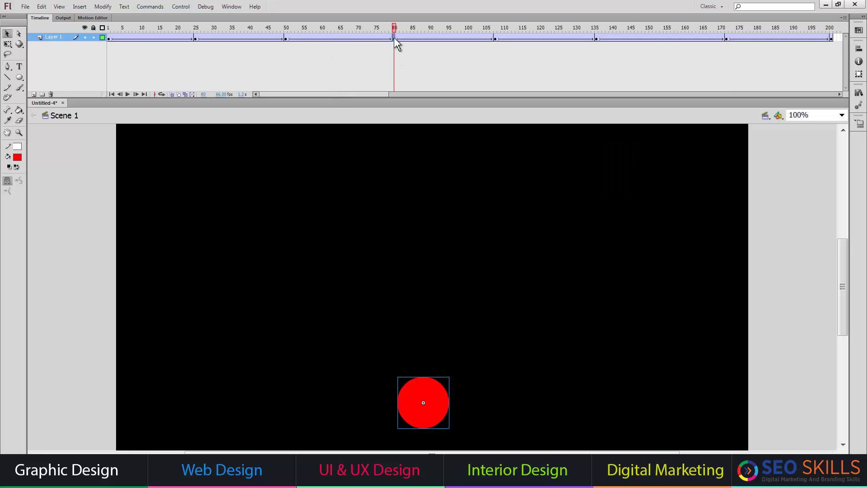
left_click(595, 39, "shift")
right_click(588, 41)
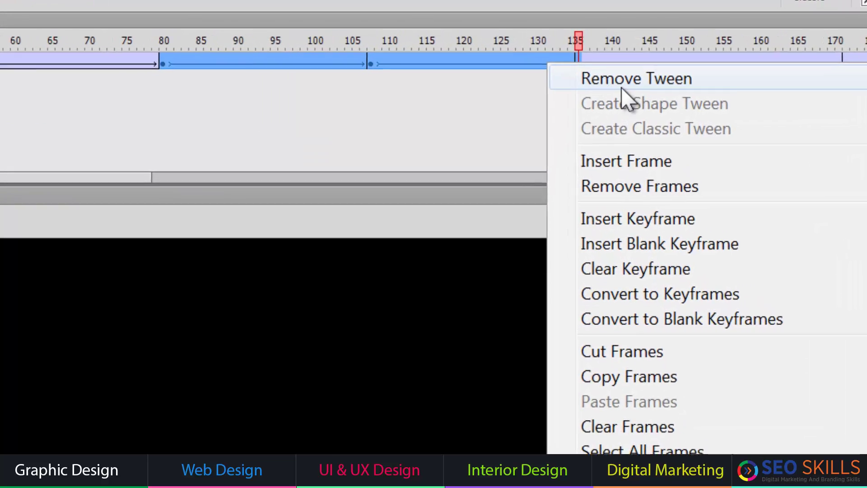
left_click(630, 85)
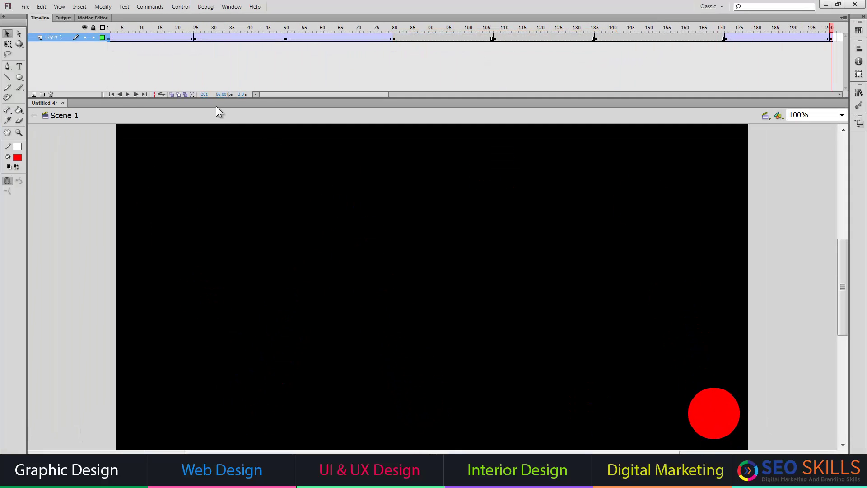
Step: Set the document frame rate to 24 fps and play the timeline
key("ctrl+j")
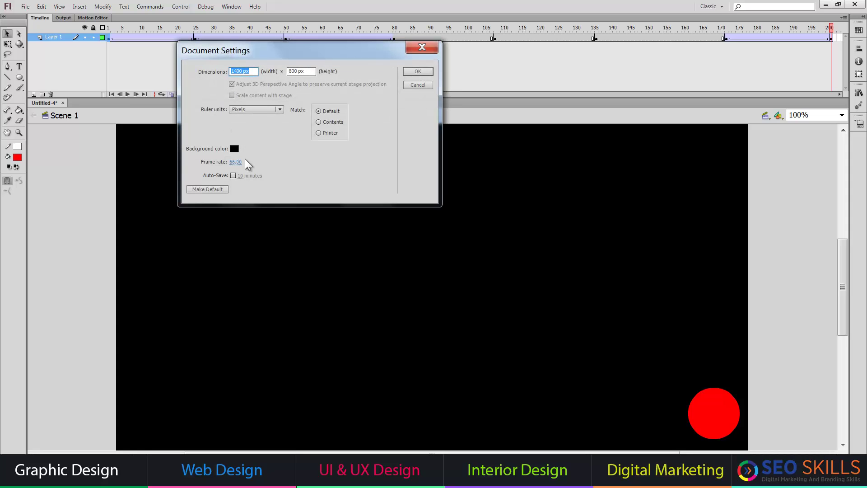
left_click(239, 162)
type("24")
key("Return")
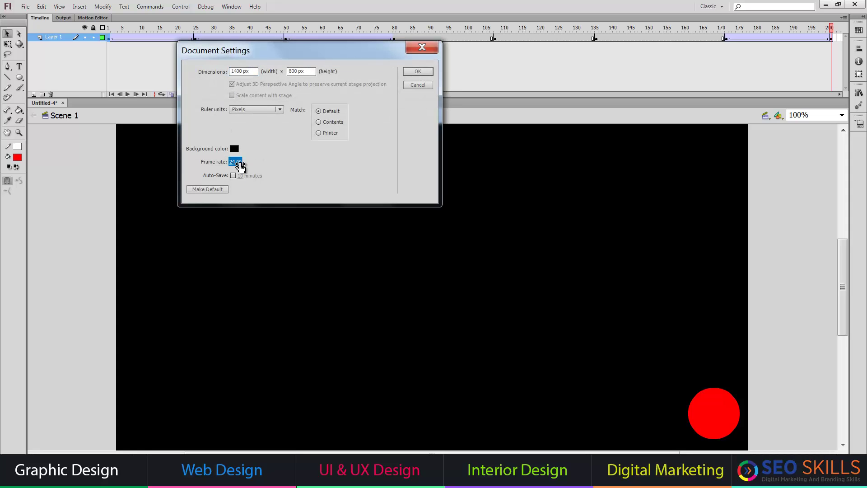
left_click(410, 73)
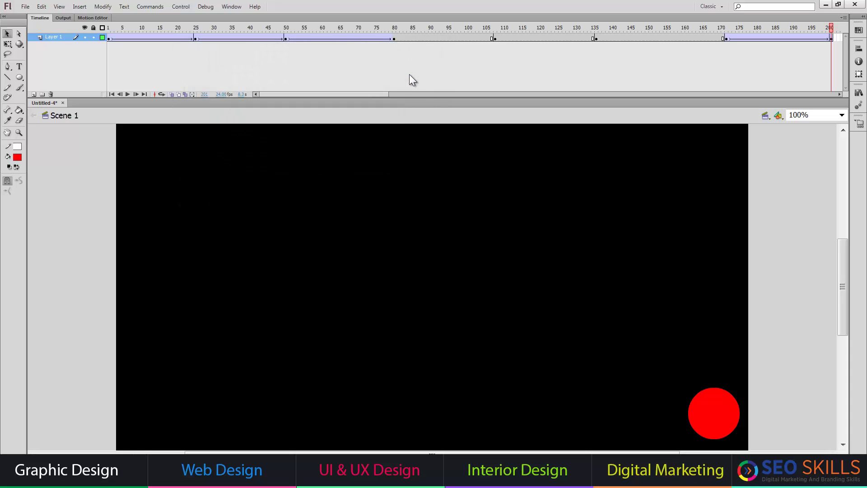
key("Return")
Step: Break apart the circle at frame 50 and compare it with the circles at frames 25 and 80
left_click(286, 38)
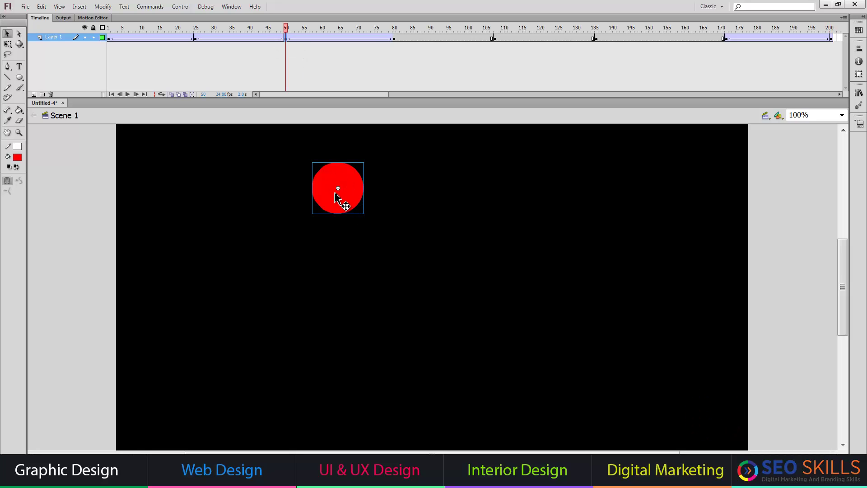
left_click(312, 248)
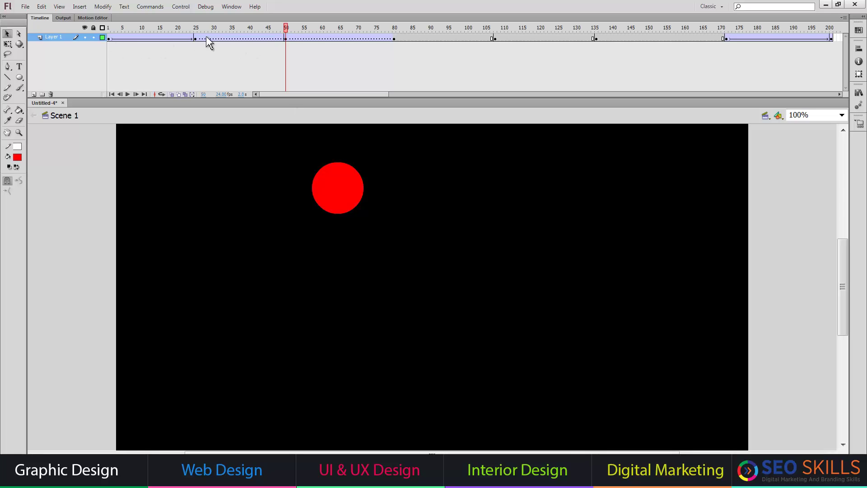
left_click(286, 38)
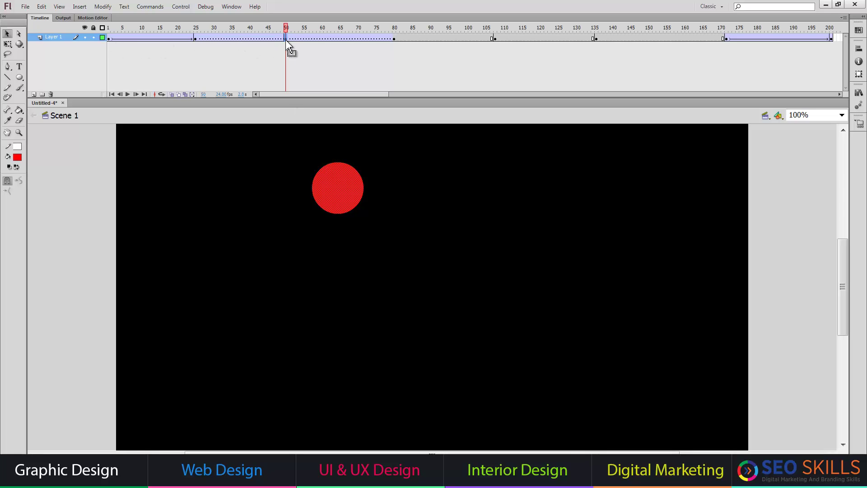
left_click(196, 38)
left_click(395, 38)
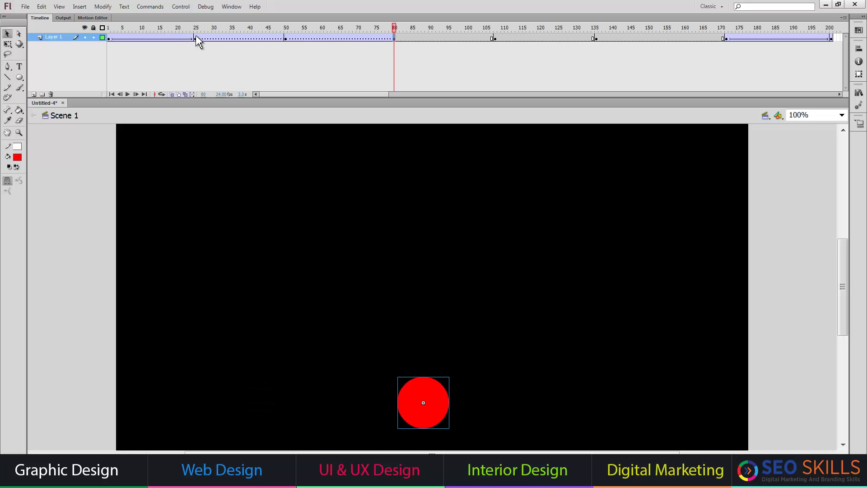
Step: Play the timeline from frame 1 to check how the circle moves across the broken and removed tweens
left_click(196, 38)
left_click(108, 38)
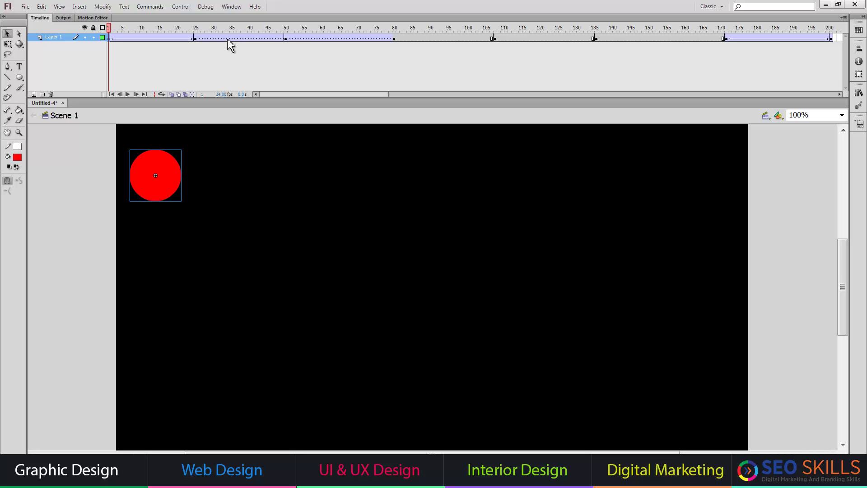
key("Return")
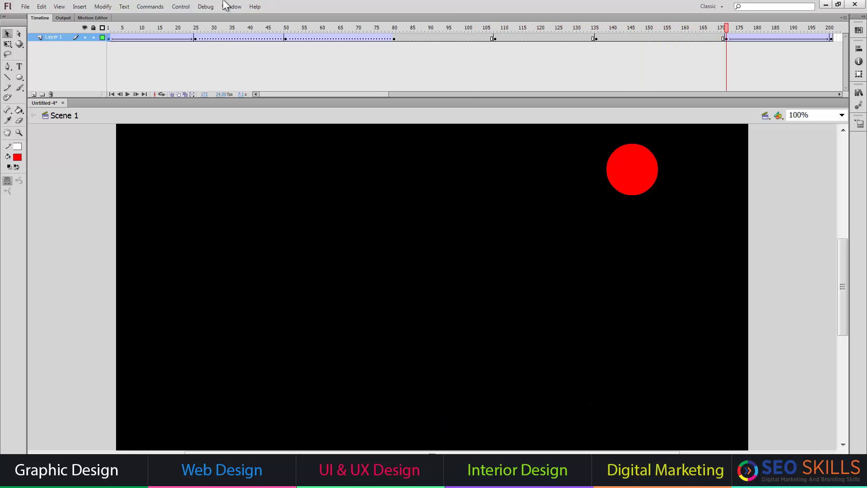
Step: Create classic tweens between the keyframes from frame 80 to frame 172 and play the timeline from frame 1
left_click(394, 38)
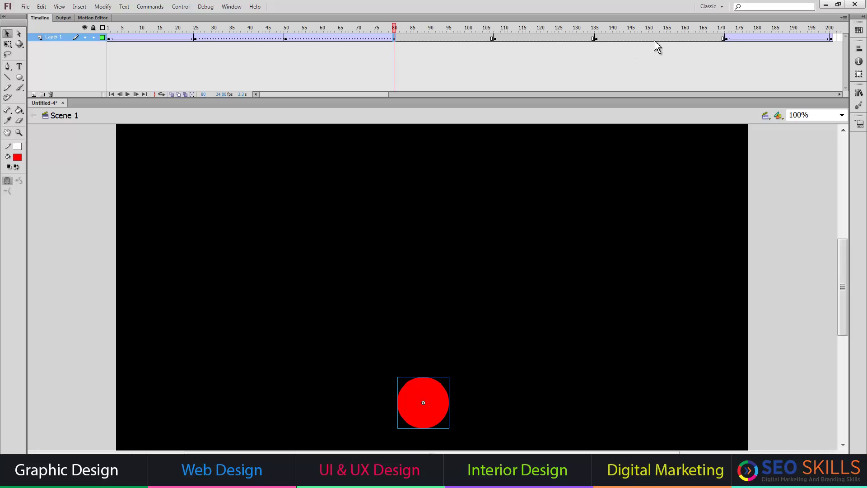
left_click(725, 38, "shift")
right_click(726, 38)
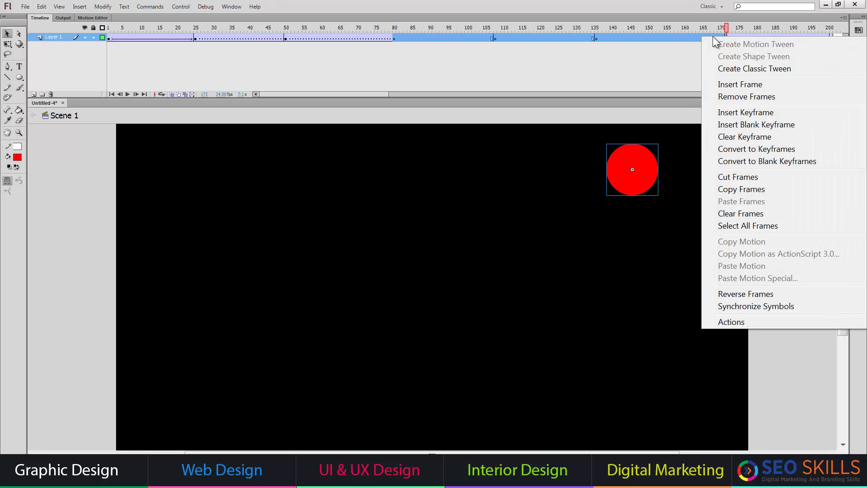
left_click(742, 69)
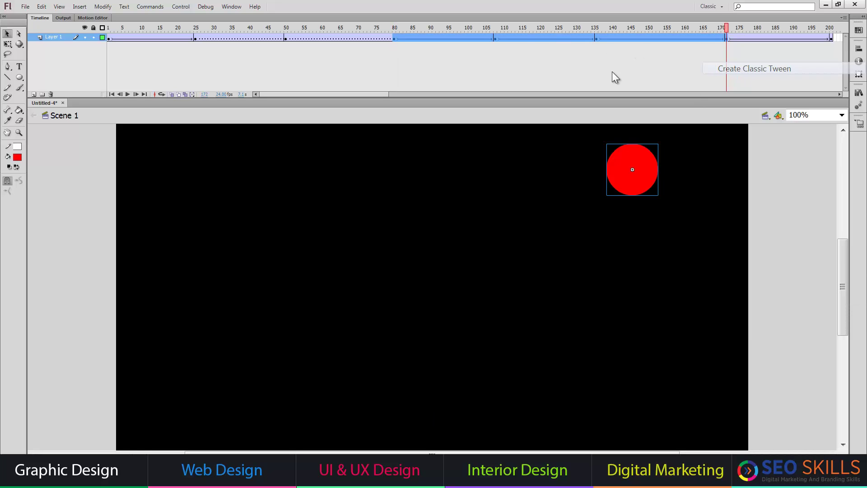
left_click(108, 38)
key("Return")
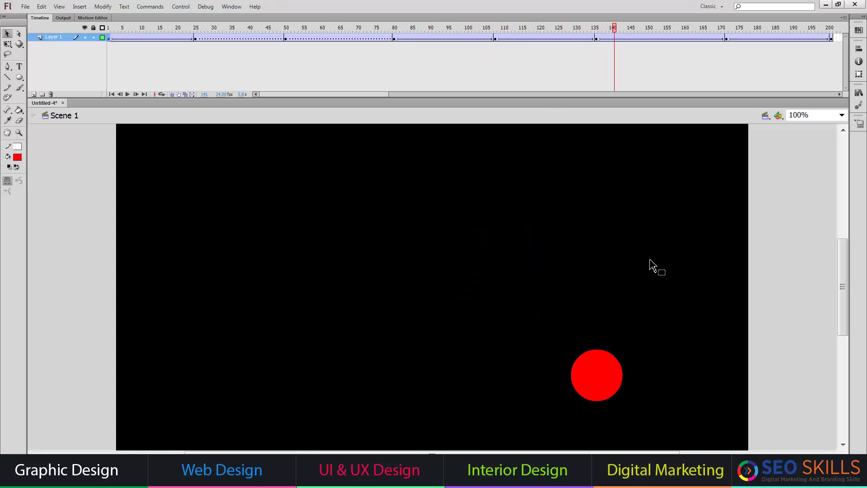
left_click(195, 37)
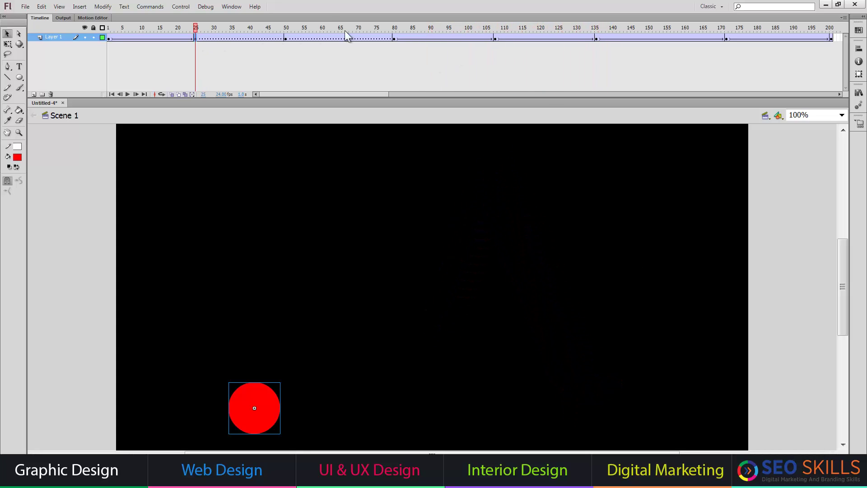
left_click(391, 38, "shift")
right_click(370, 36)
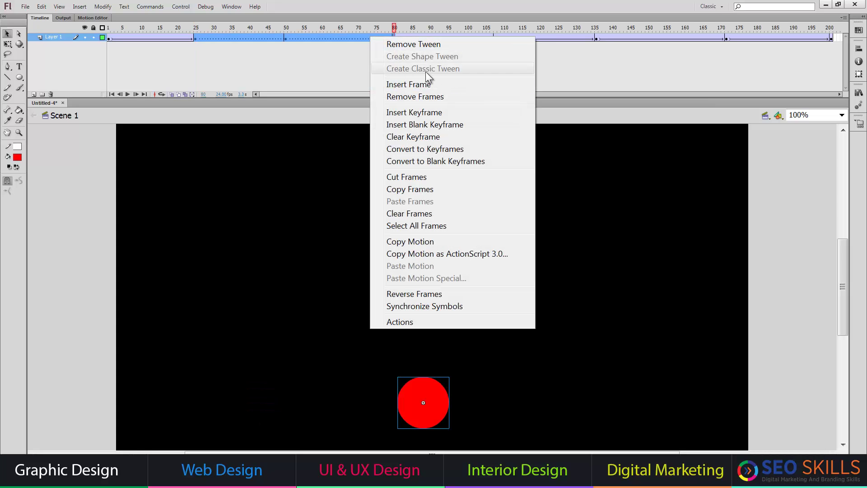
left_click(305, 170)
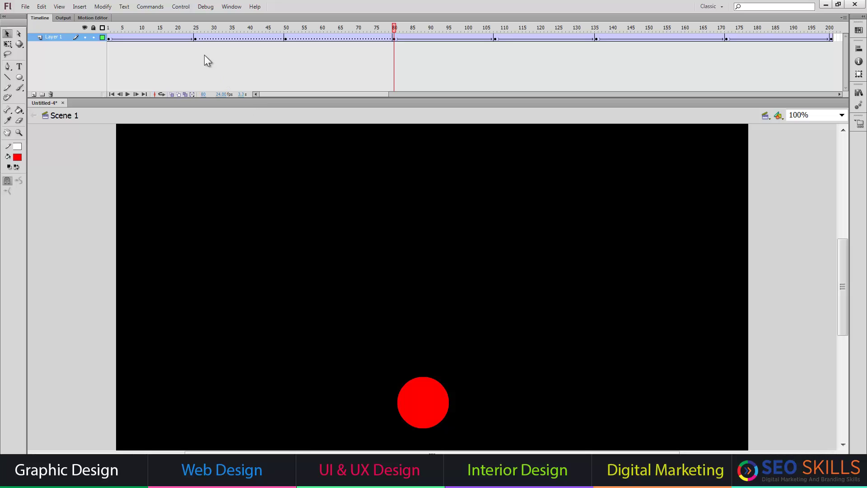
Step: Compare the circles at the keyframes on frames 25, 80 and 50 around the broken tweens
left_click(196, 38)
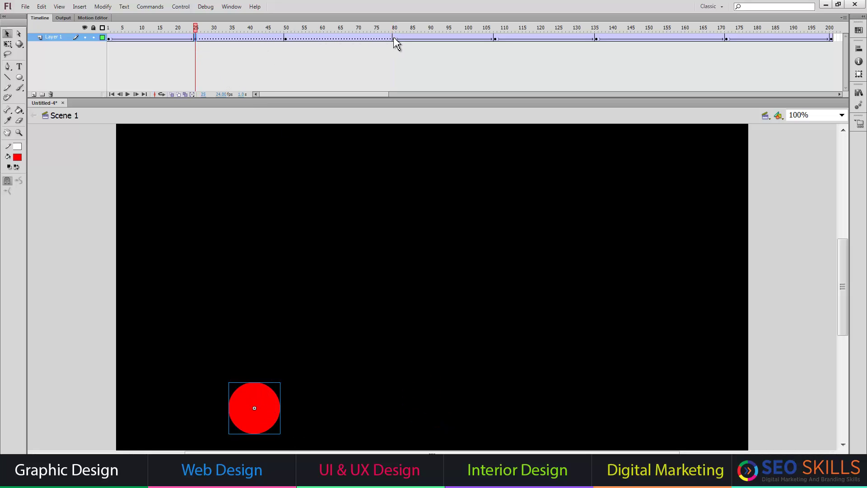
left_click(394, 38)
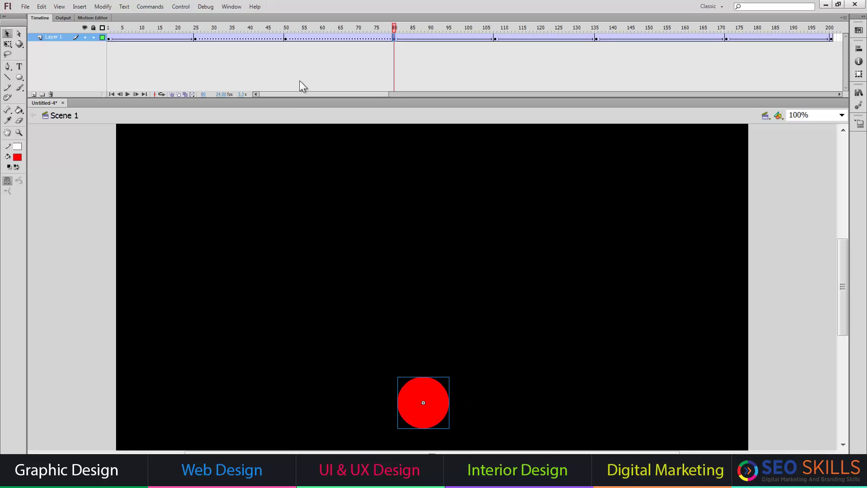
left_click(286, 38)
left_click(352, 245)
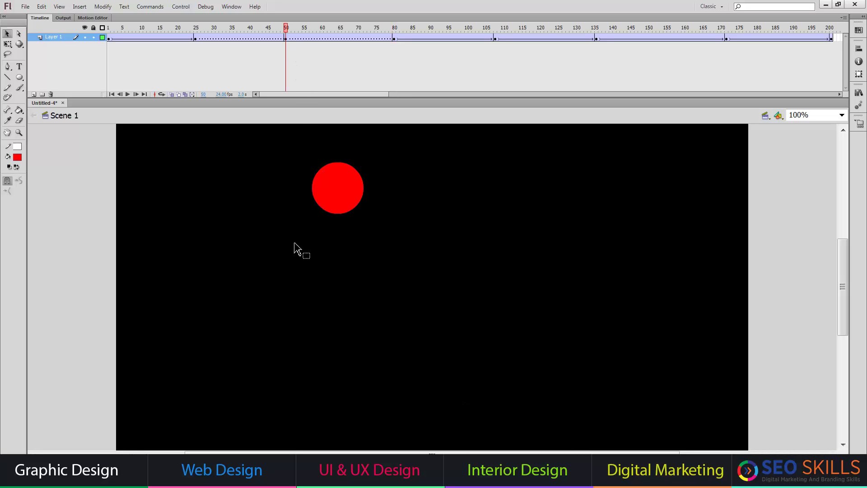
Step: Delete the lower edge of the broken-apart circle at frame 50, and undo the deletion
left_click_drag(292, 243, 361, 201)
key("Delete")
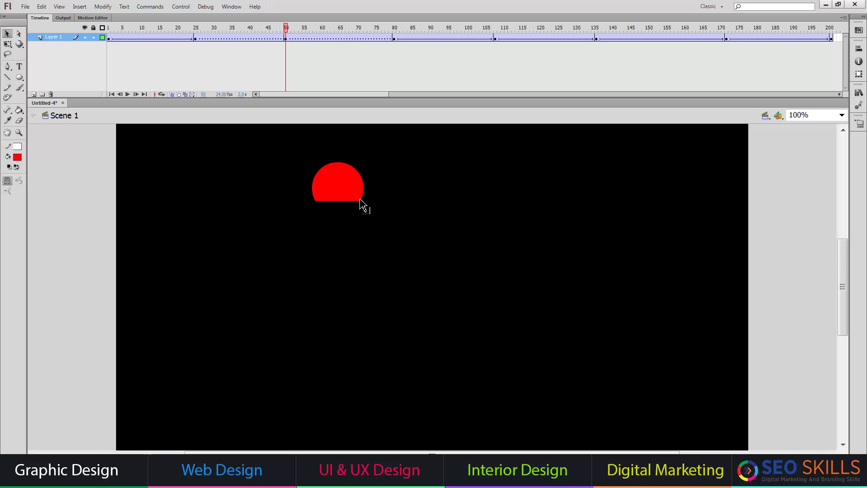
key("ctrl+z")
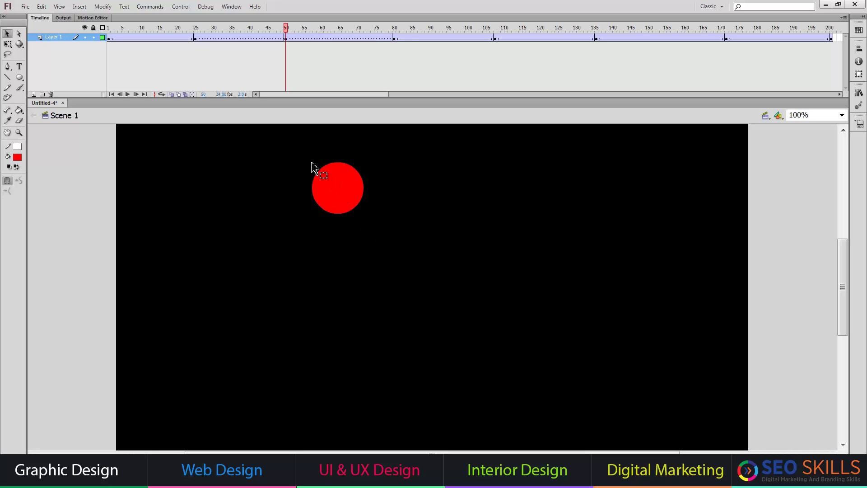
Step: Group the broken-apart circle at frame 50 and play the timeline from frame 1
left_click_drag(296, 152, 404, 275)
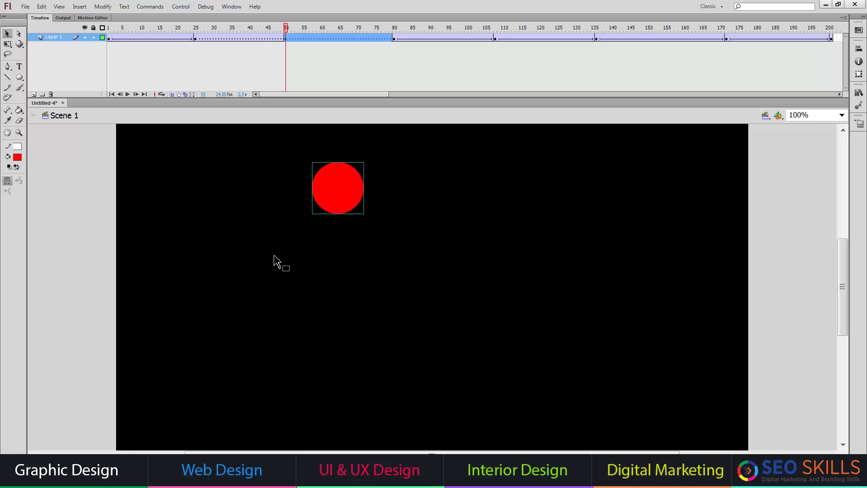
left_click(264, 217)
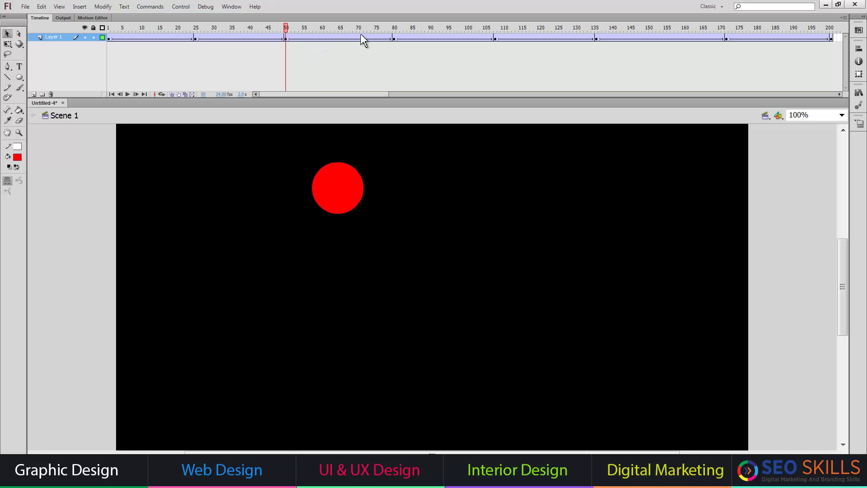
left_click(110, 37)
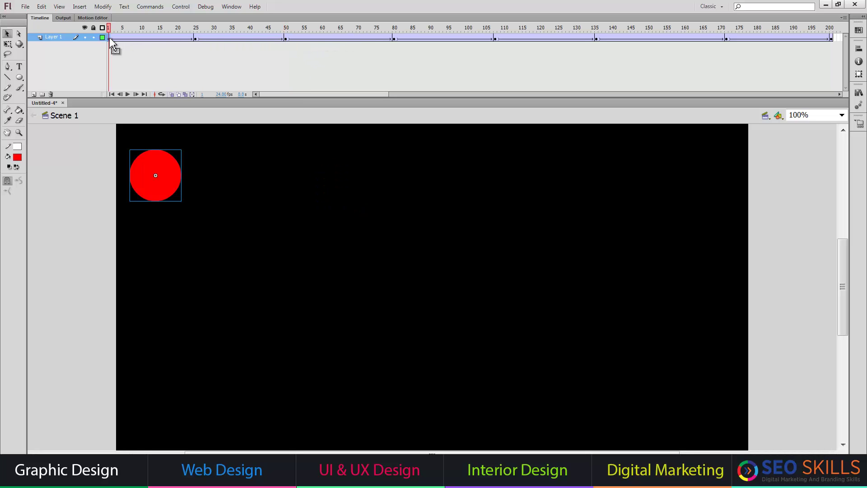
key("Return")
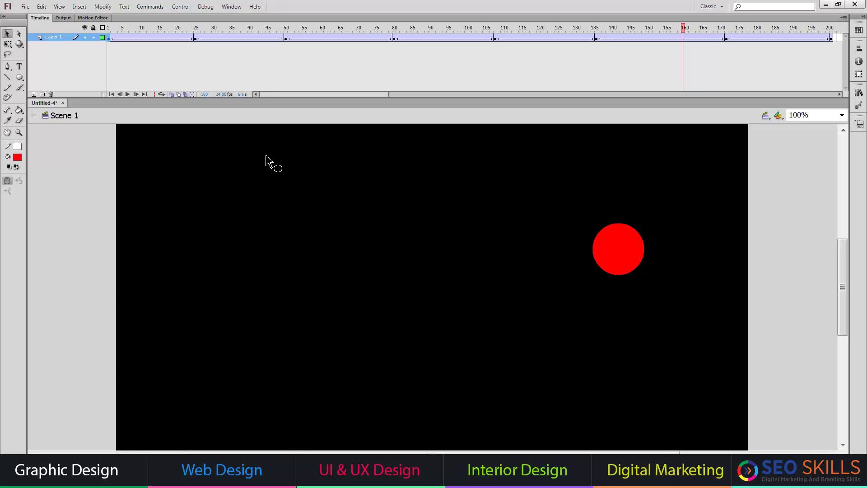
Step: Create a new document and draw a red circle with a white outline in the upper-left area of the stage
key("ctrl+n")
key("Return")
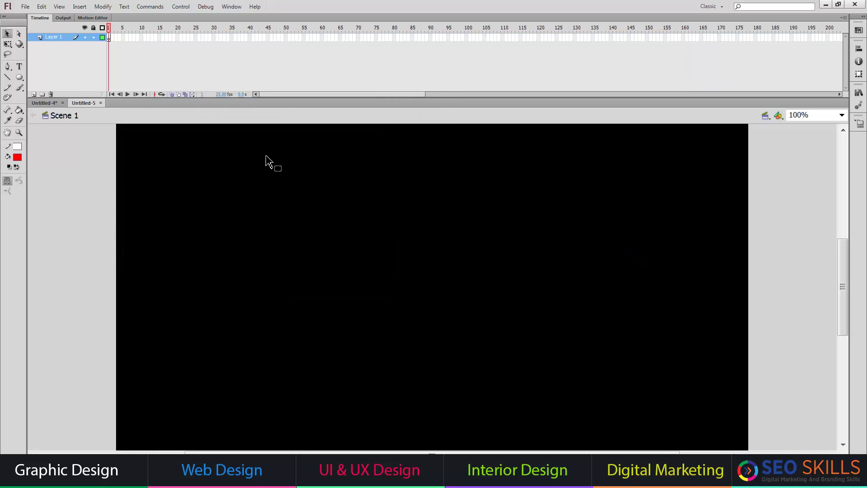
left_click(20, 79)
left_click_drag(160, 175, 240, 255)
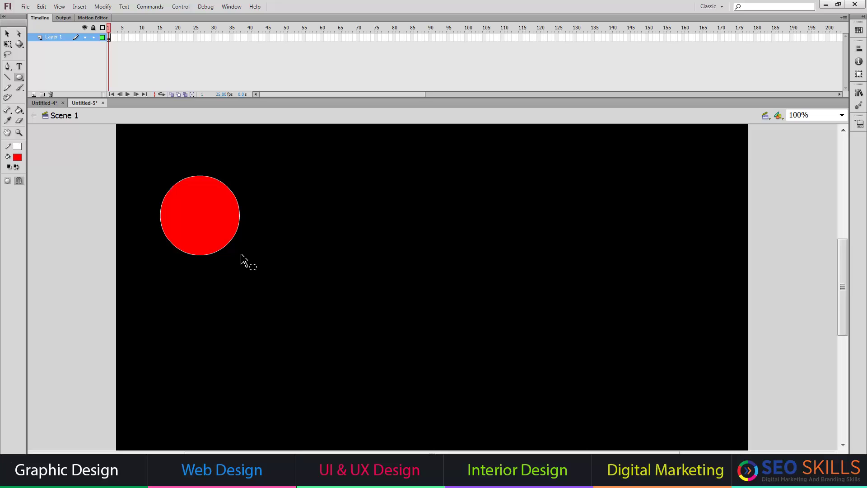
Step: Create a classic tween on the circle's first frame, checking the document library before and after
key("ctrl+l")
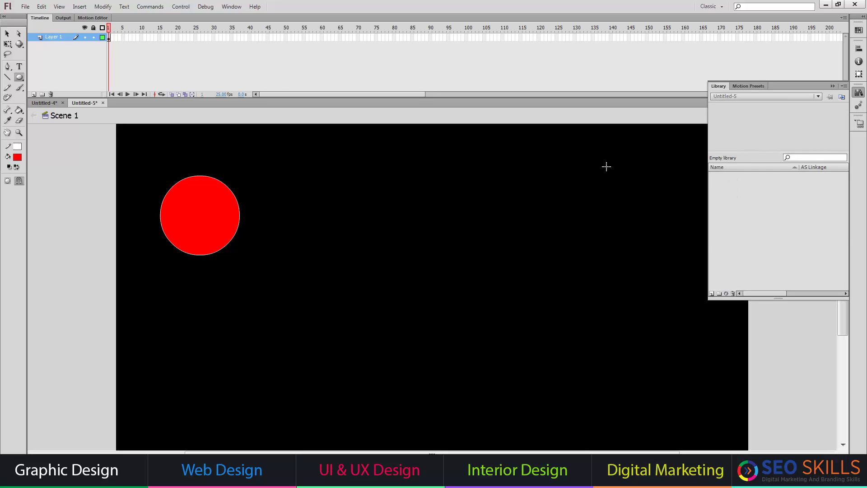
right_click(109, 37)
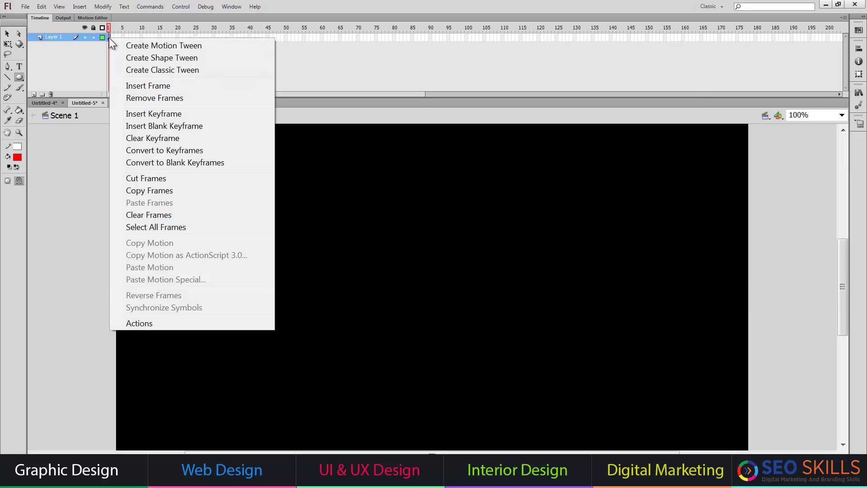
left_click(144, 69)
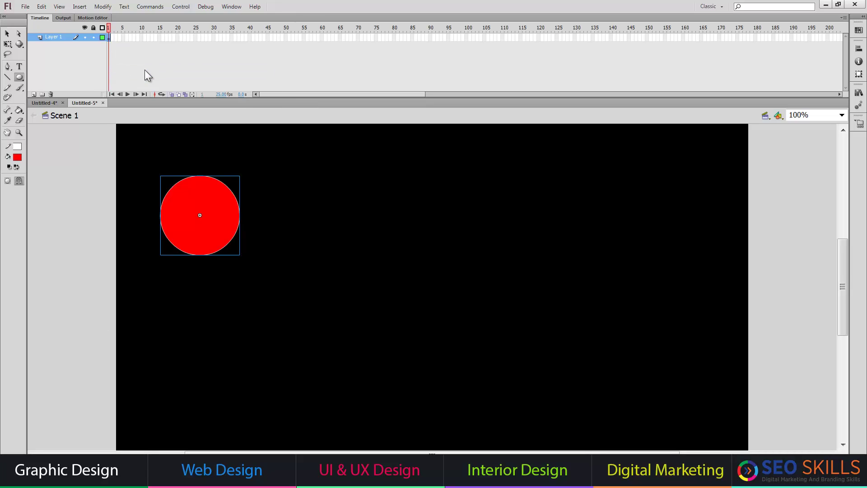
key("ctrl+l")
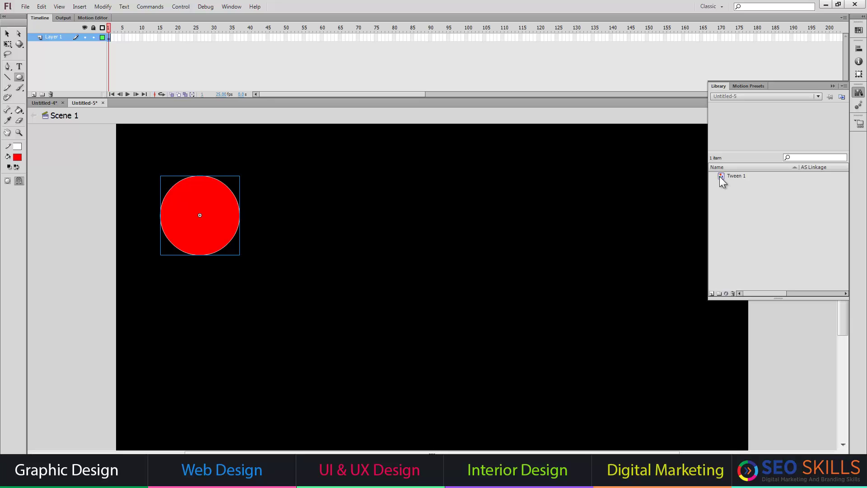
Step: Insert a keyframe at frame 64 and move its circle to the lower-right area of the stage
left_click(7, 33)
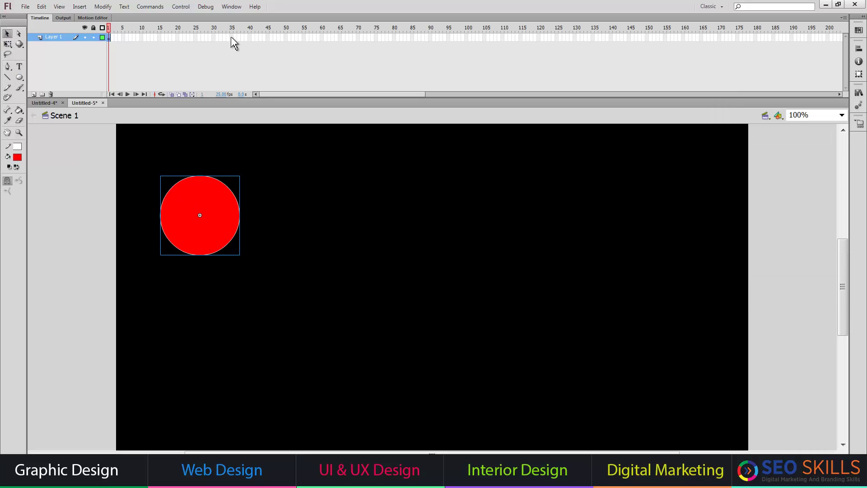
left_click(337, 38)
key("F5")
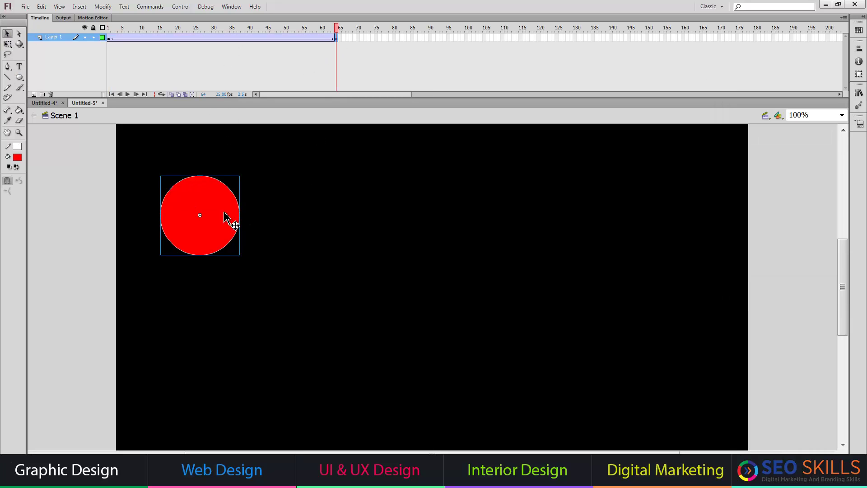
left_click_drag(215, 235, 558, 347)
Step: Break apart the circle at frame 1 and play the timeline
left_click(109, 36)
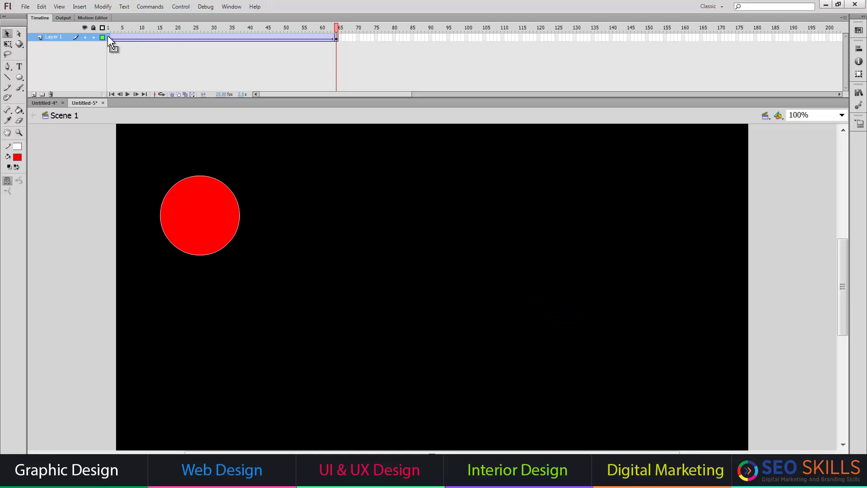
left_click(185, 152)
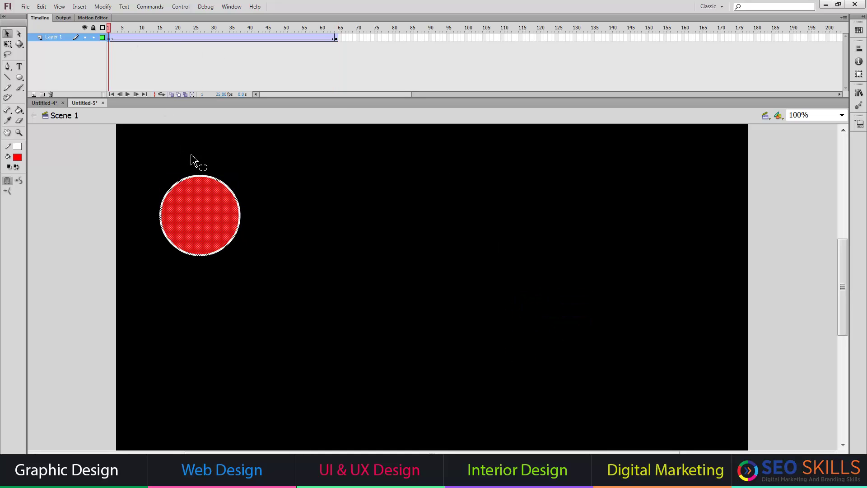
key("Return")
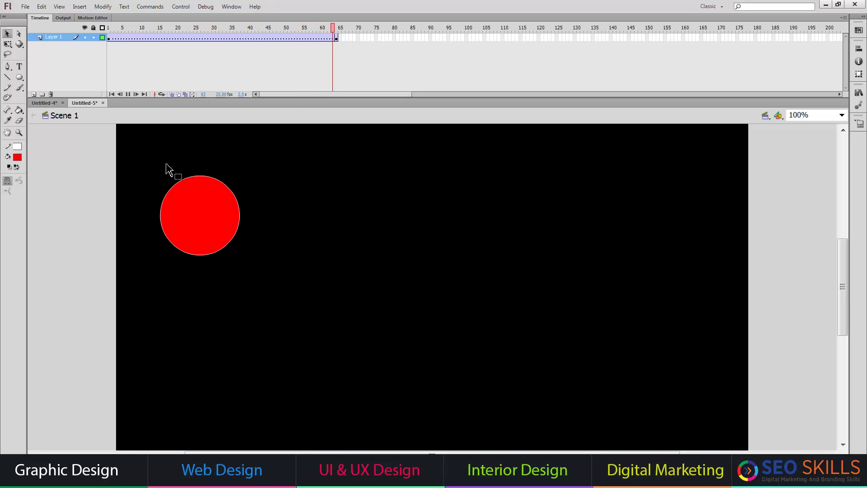
Step: Rejoin the circle at frame 1 into a single object and play the timeline from there
left_click_drag(496, 259, 618, 410)
left_click(234, 183)
left_click(109, 39)
key("Return")
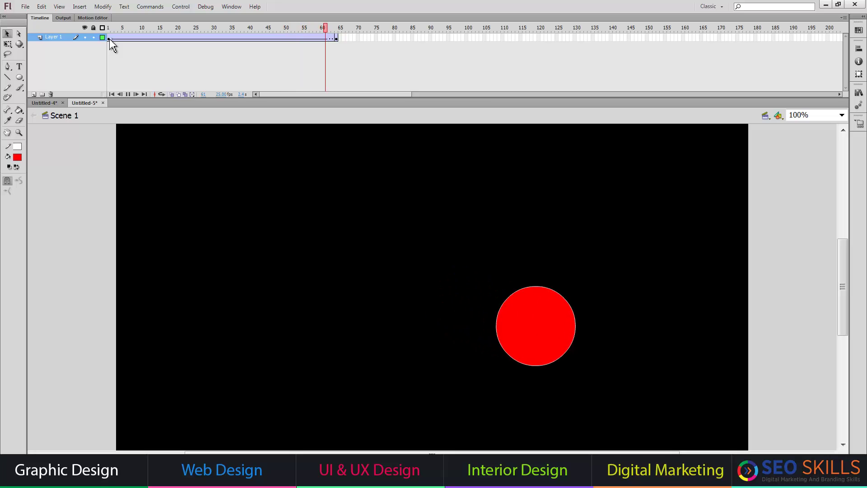
Step: Break apart the circle at frame 64 and play the timeline
left_click_drag(434, 238, 608, 387)
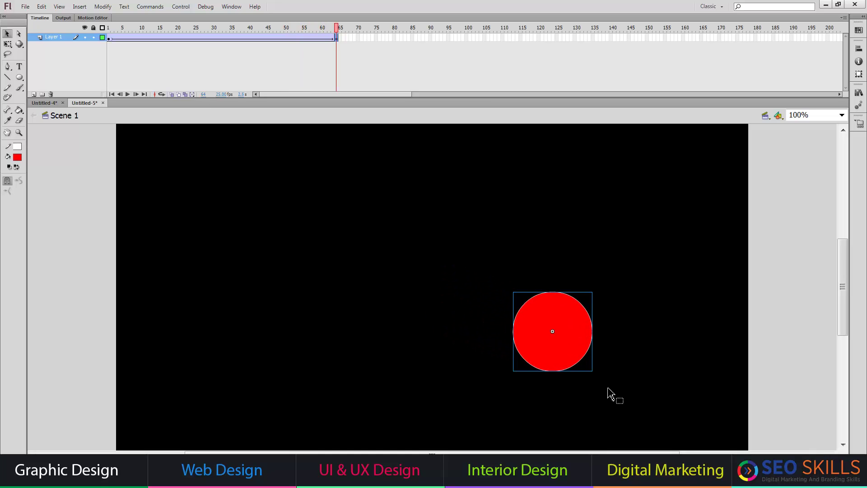
key("ctrl+b")
left_click(307, 277)
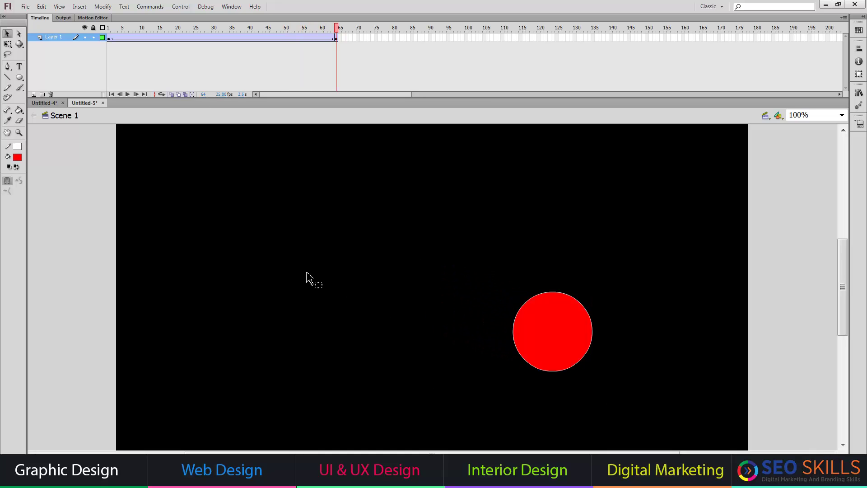
key("Return")
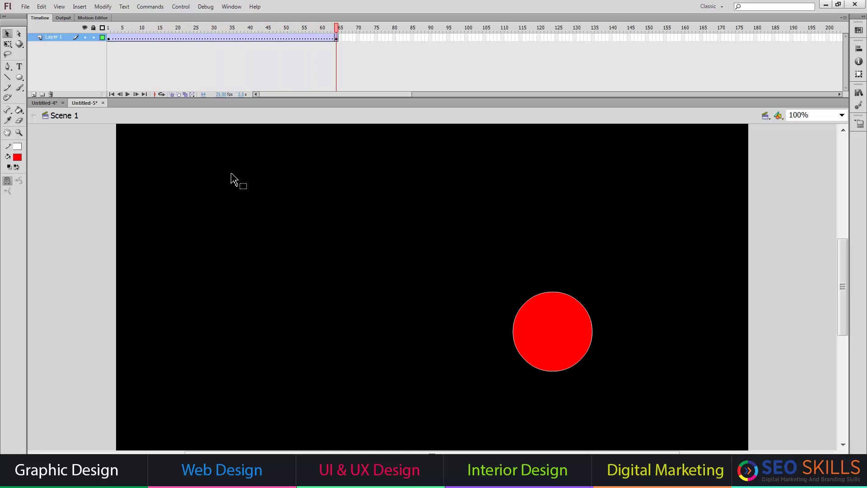
Step: Group the broken-apart circle at frame 64 and play the timeline
left_click(336, 37)
key("ctrl+g")
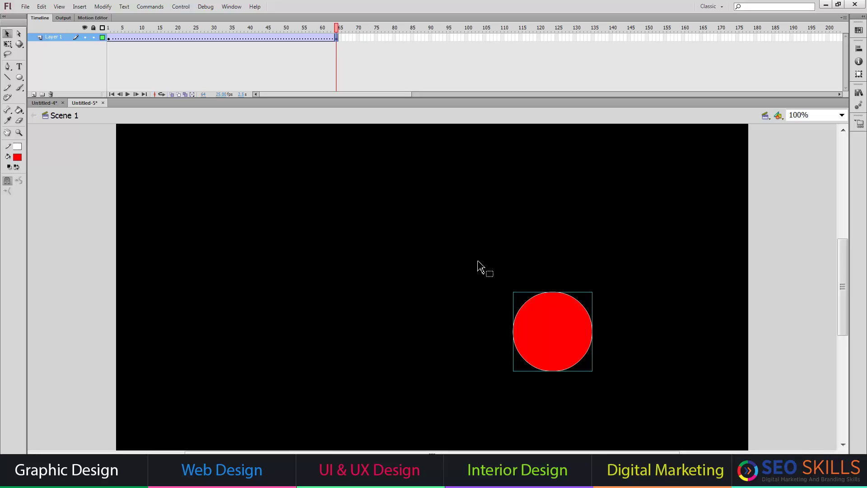
left_click(471, 271)
key("Return")
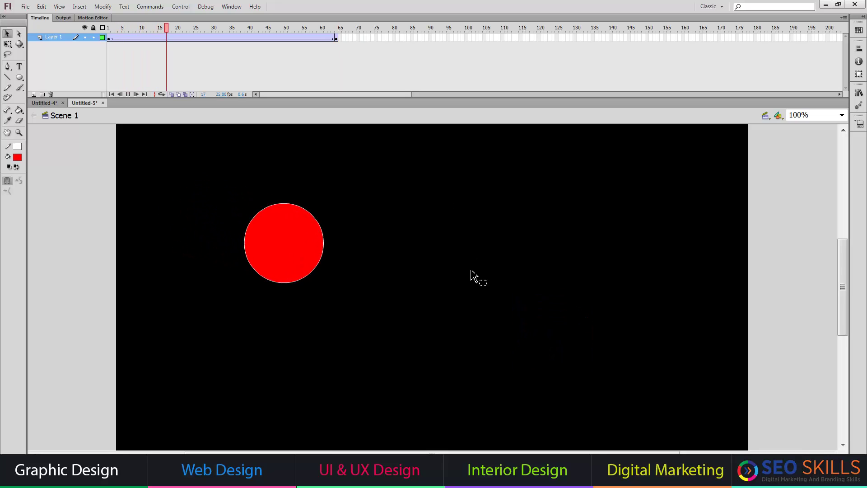